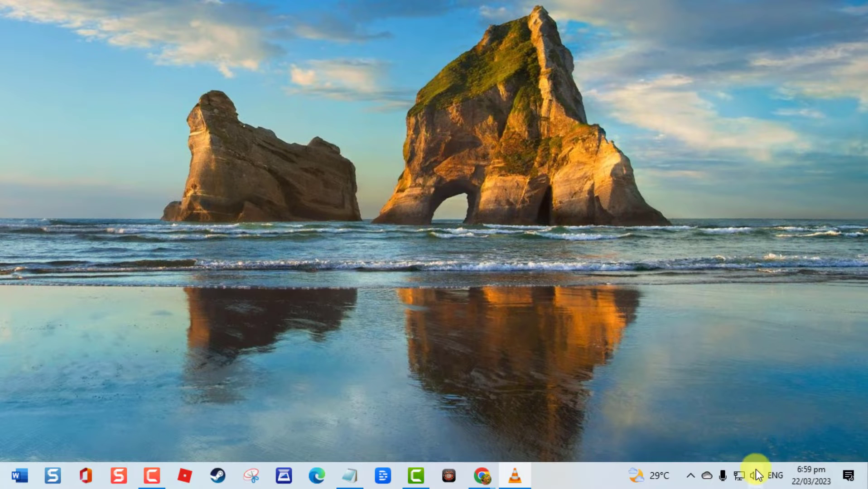
- In the Sound control panel's Playback list, show disabled and disconnected devices
right_click(755, 476)
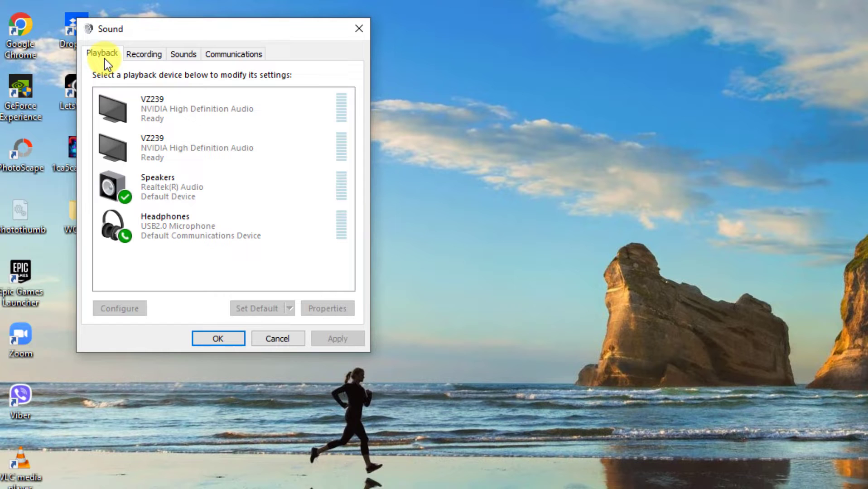
right_click(296, 191)
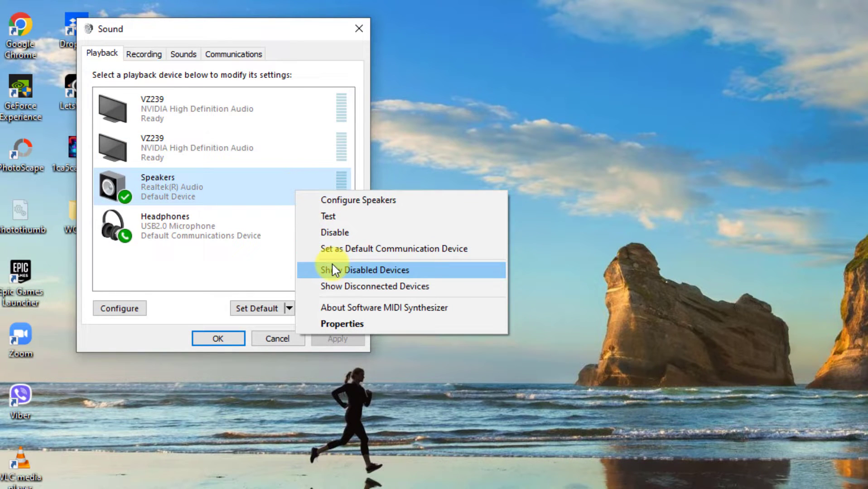
left_click(332, 269)
right_click(284, 191)
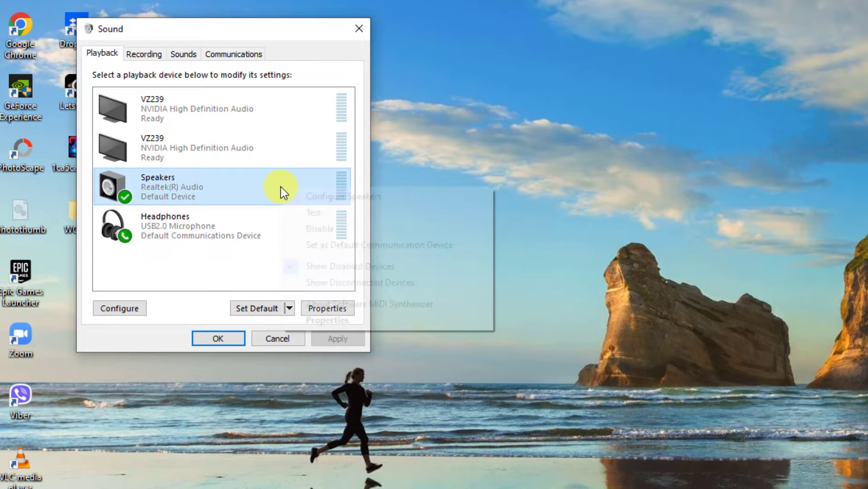
left_click(337, 279)
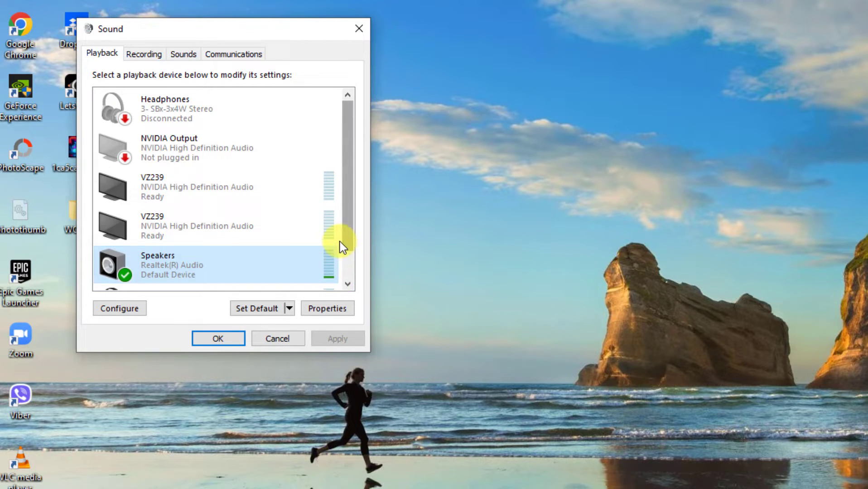
scroll(285, 235, "down", 1)
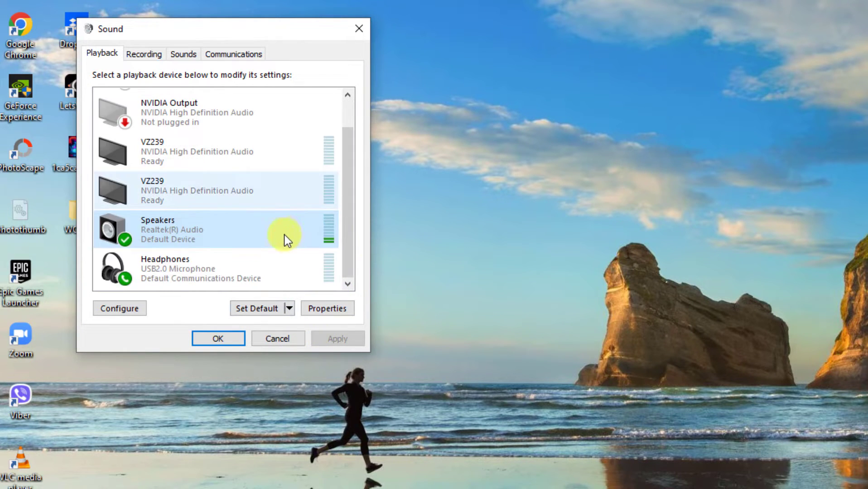
- Make the USB Headphones the default playback device and close the Sound dialog
left_click(235, 269)
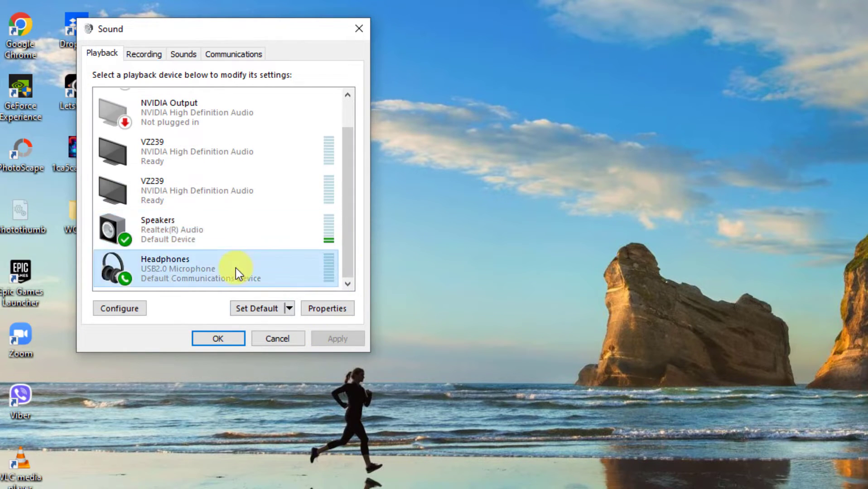
left_click(263, 309)
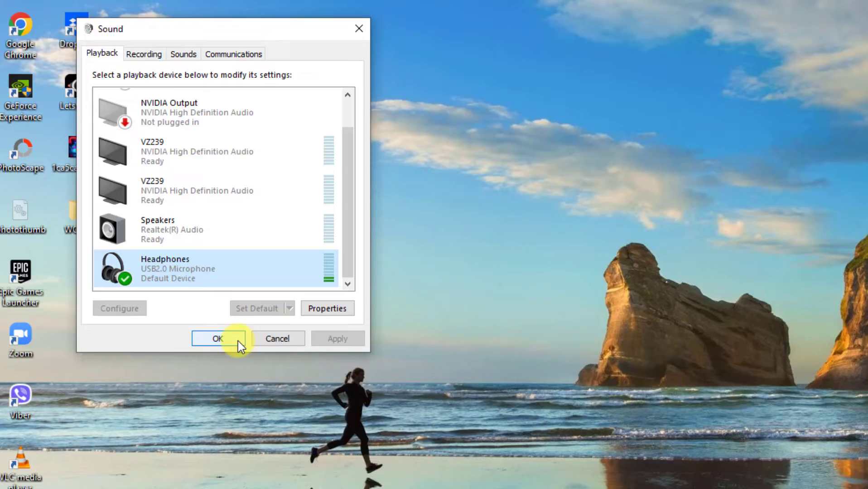
left_click(217, 339)
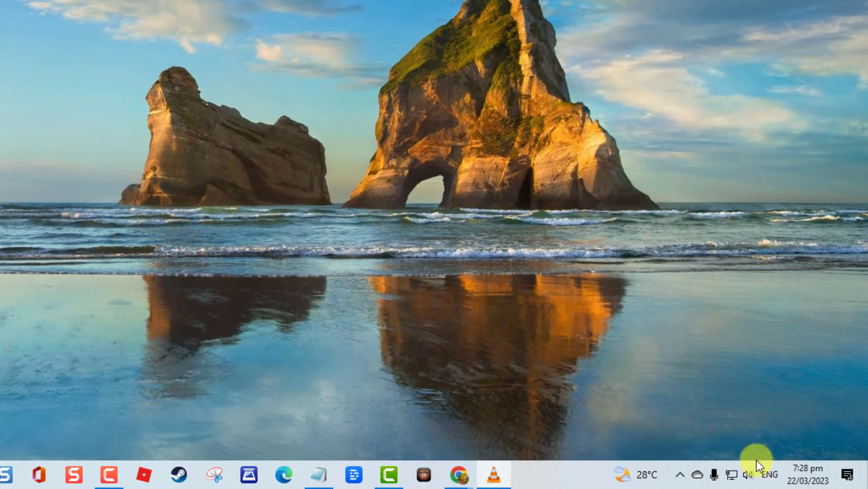
- In the Sound control panel's Recording list, show disabled and disconnected devices
right_click(750, 478)
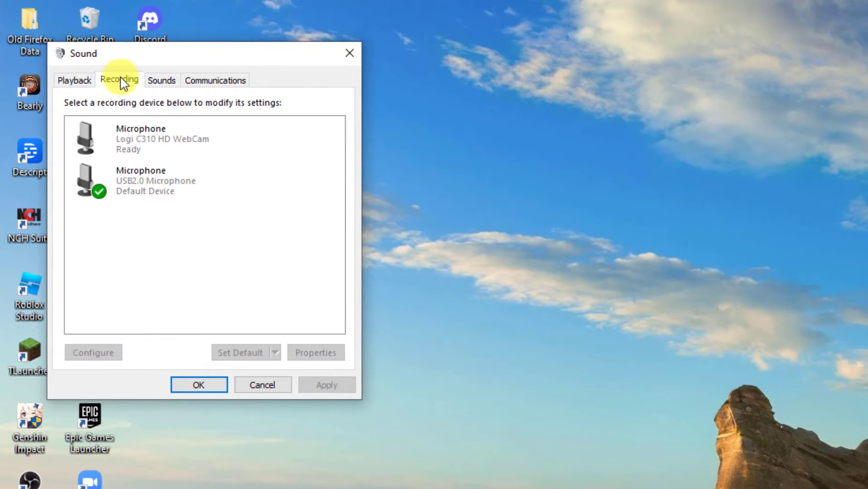
right_click(231, 225)
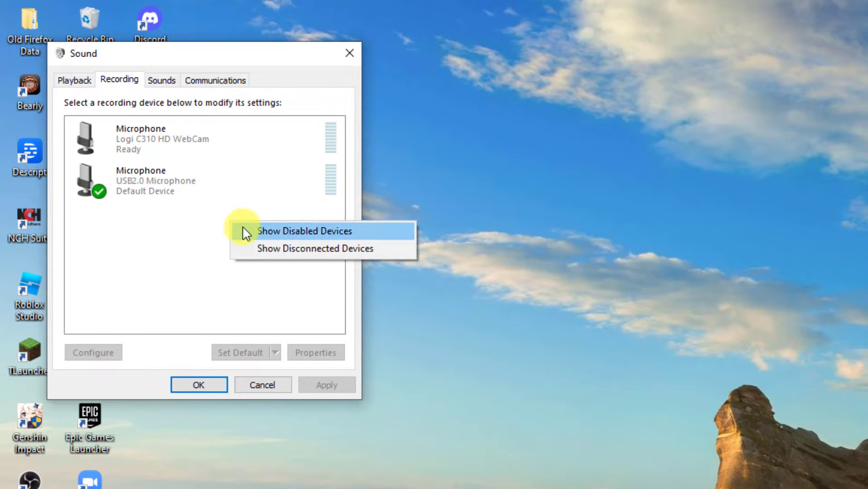
left_click(242, 230)
right_click(256, 263)
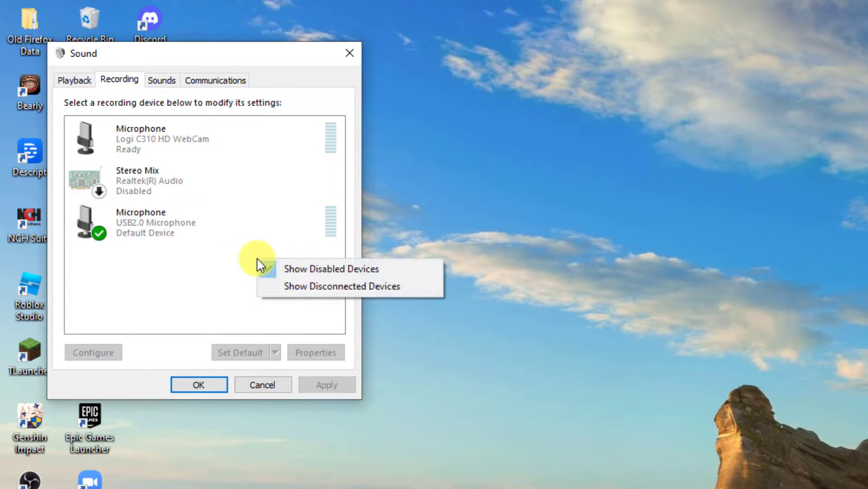
left_click(284, 287)
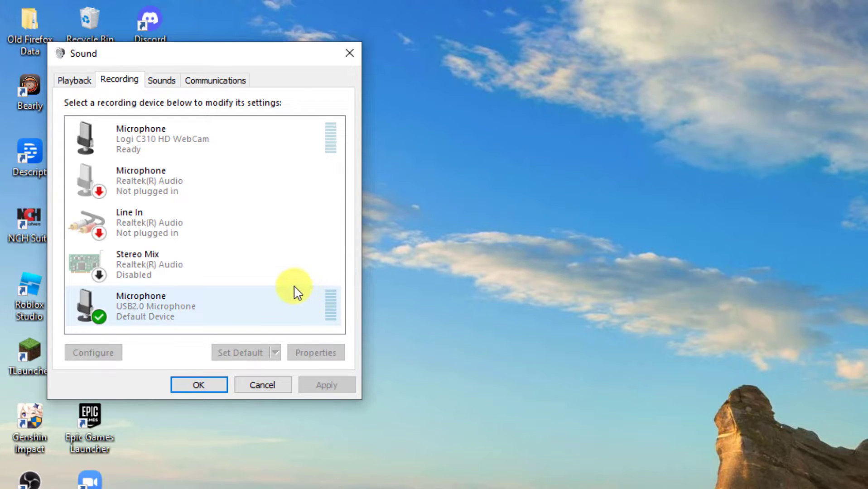
- Enable the disabled Stereo Mix recording device and bring up its options
left_click(169, 279)
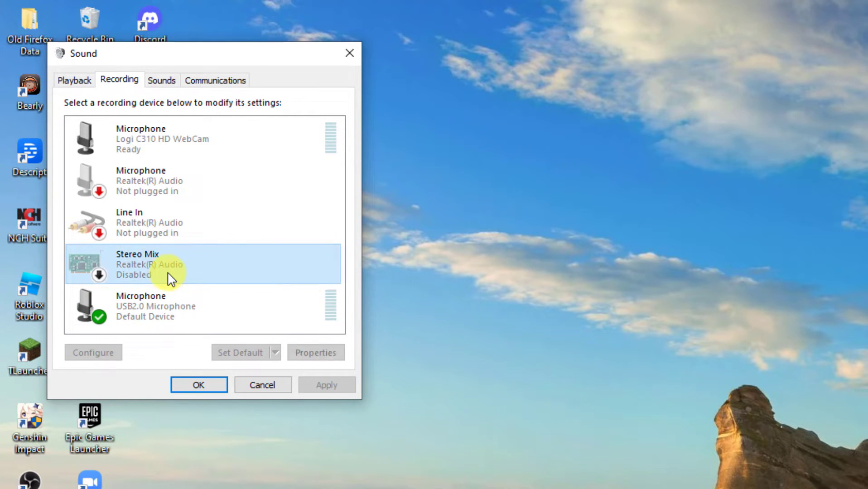
right_click(169, 279)
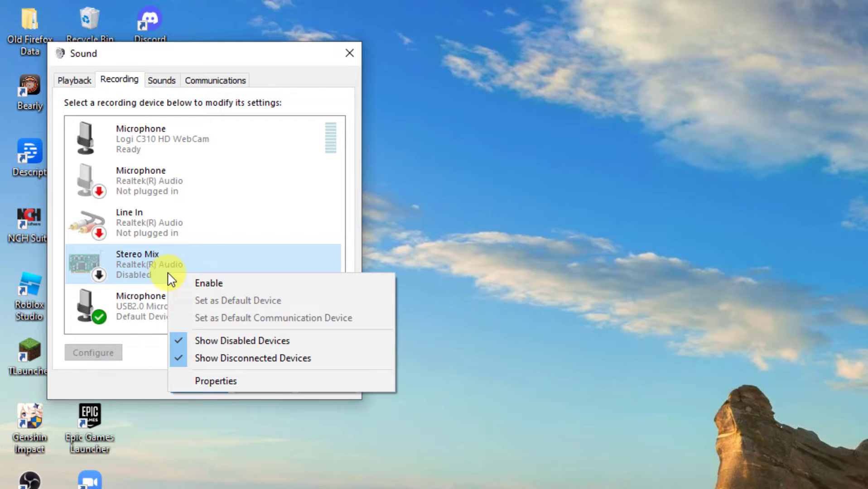
left_click(178, 282)
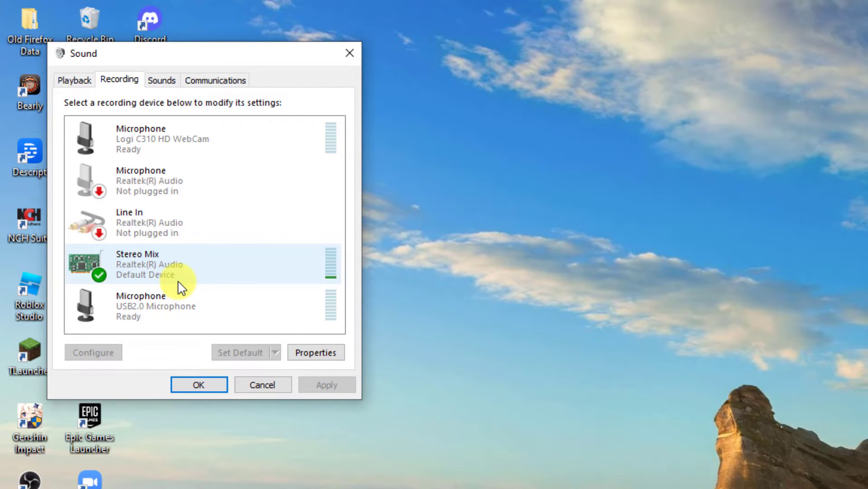
right_click(171, 269)
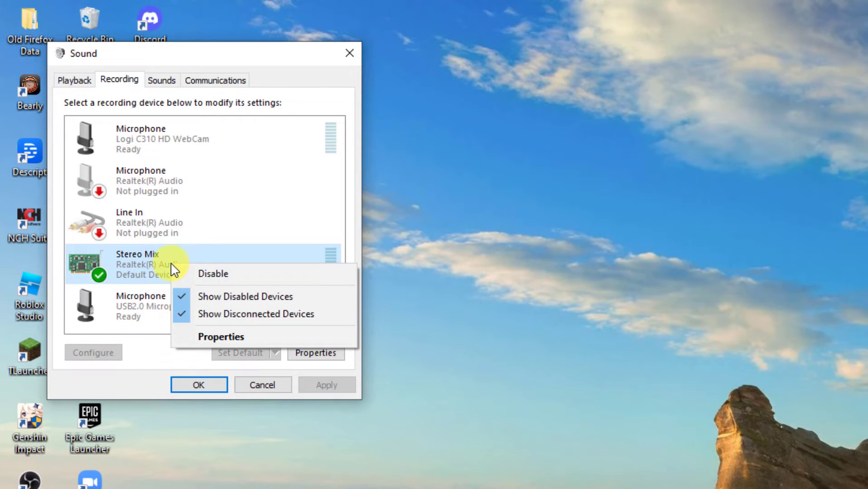
- In Stereo Mix Properties, set Listen playback through Speakers (Realtek(R) Audio)
left_click(236, 334)
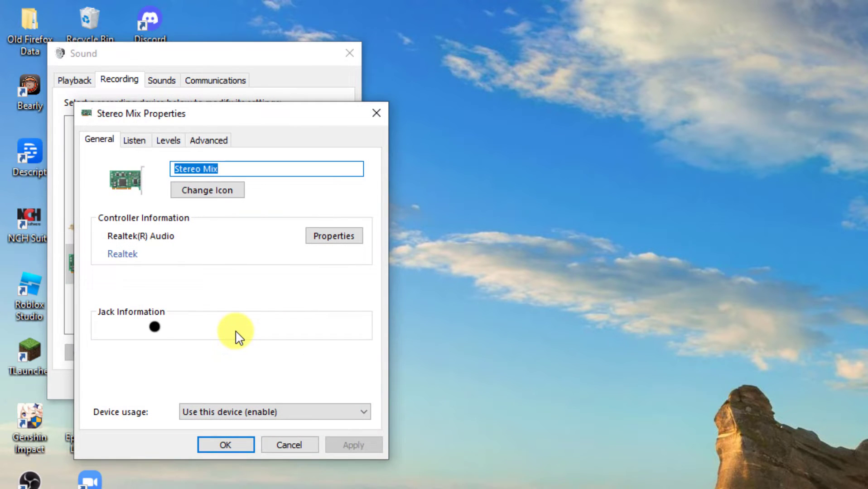
left_click(134, 141)
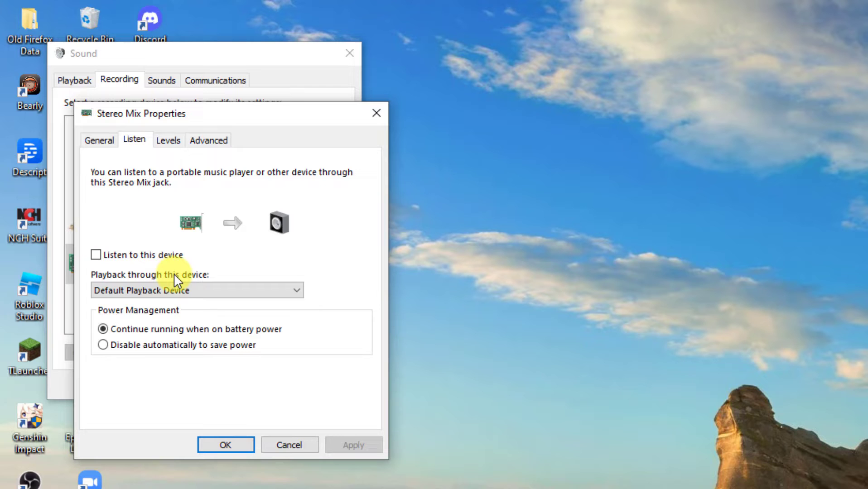
left_click(194, 291)
left_click(204, 345)
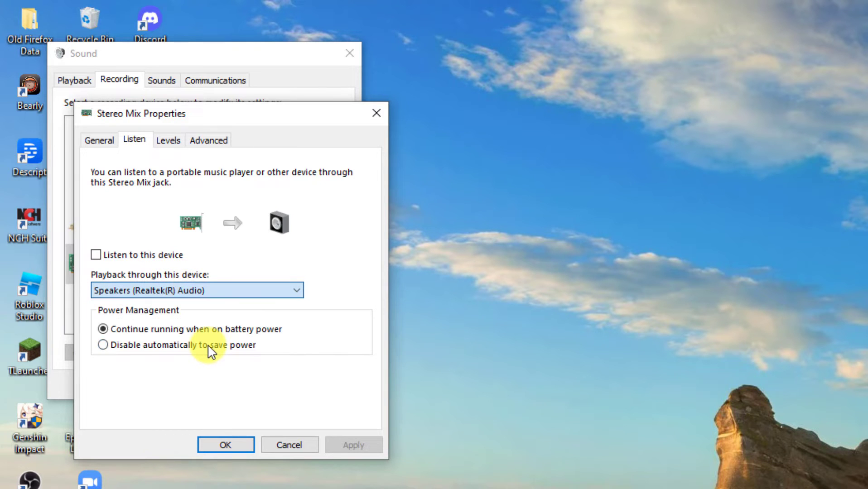
- Apply the change, close the Stereo Mix properties and the Sound window
left_click(344, 445)
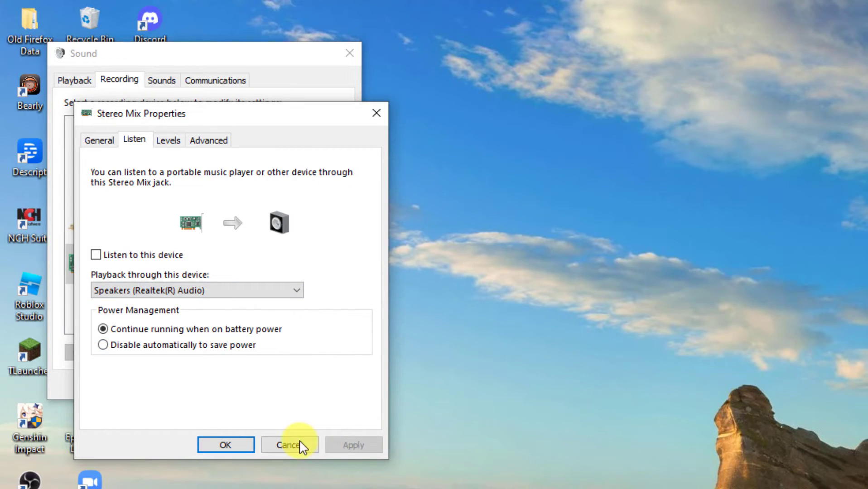
left_click(246, 442)
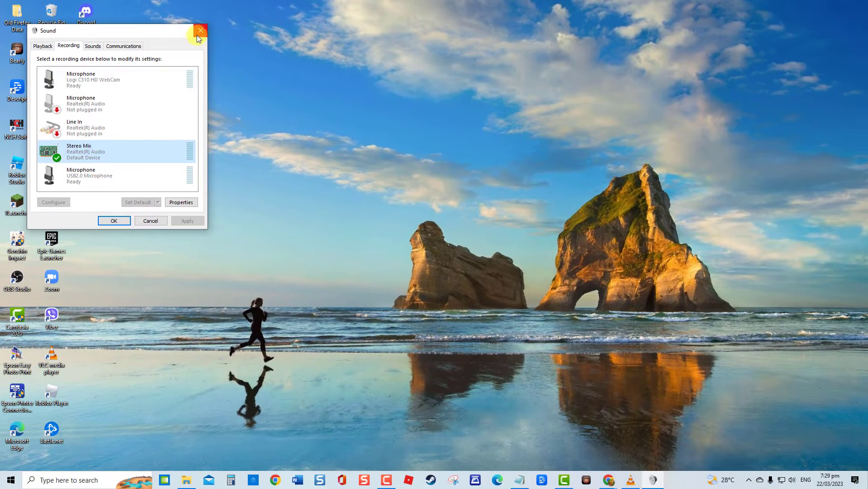
left_click(199, 32)
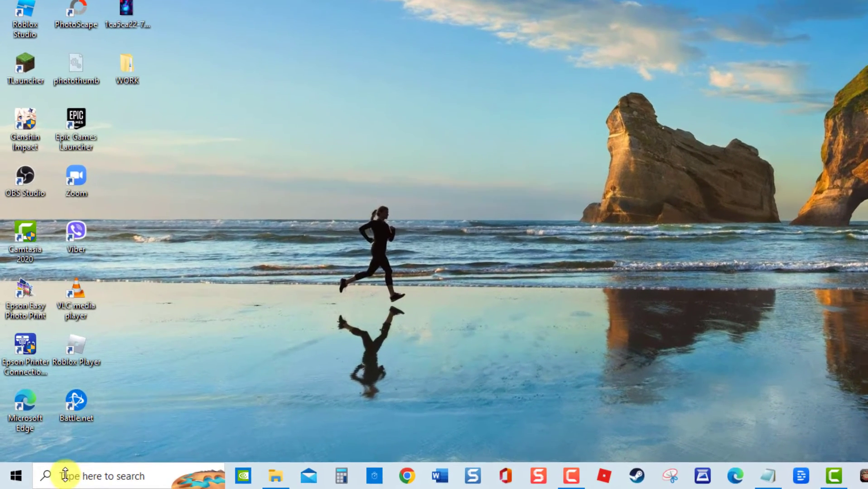
- Launch Device Manager from search and expand Sound, video and game controllers
left_click(68, 480)
type("dev")
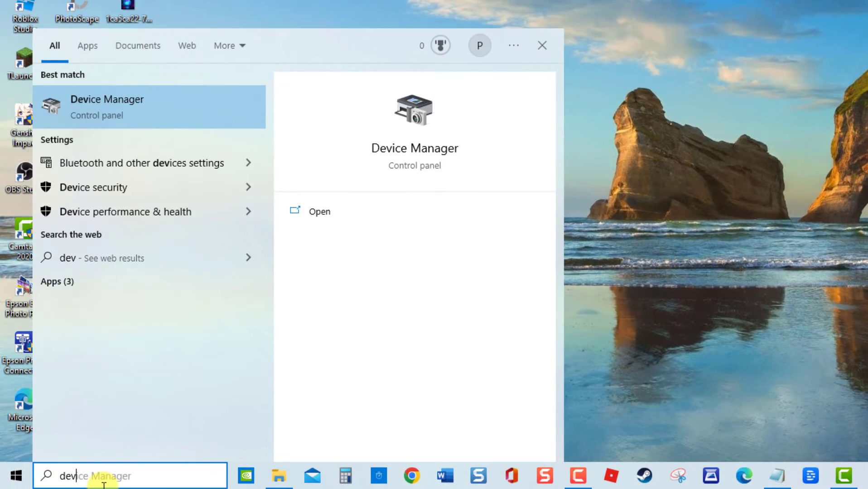
type("icem")
key("BackSpace")
type("manag")
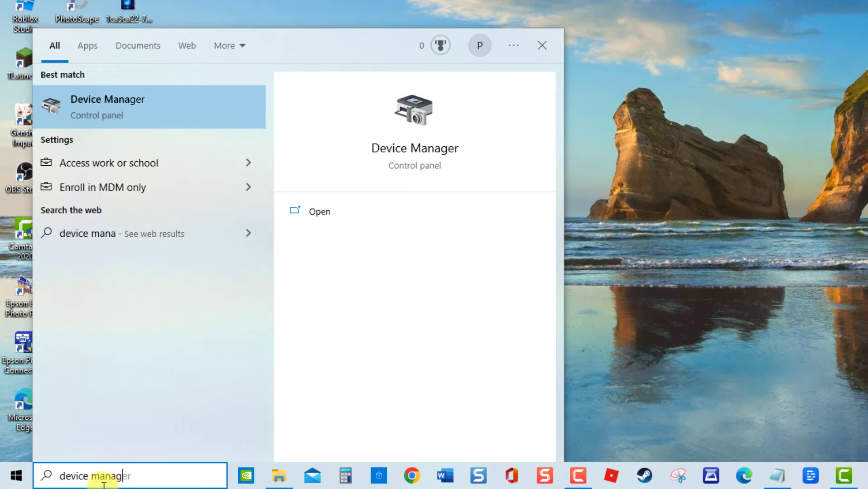
key("Return")
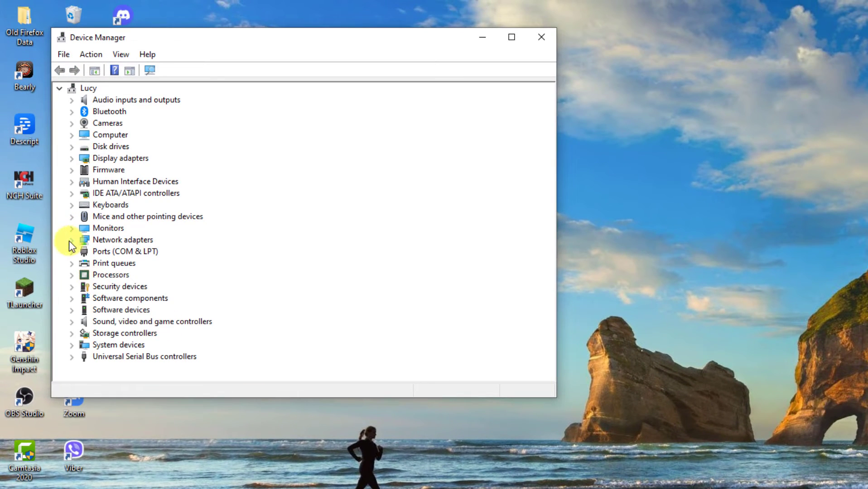
left_click(79, 320)
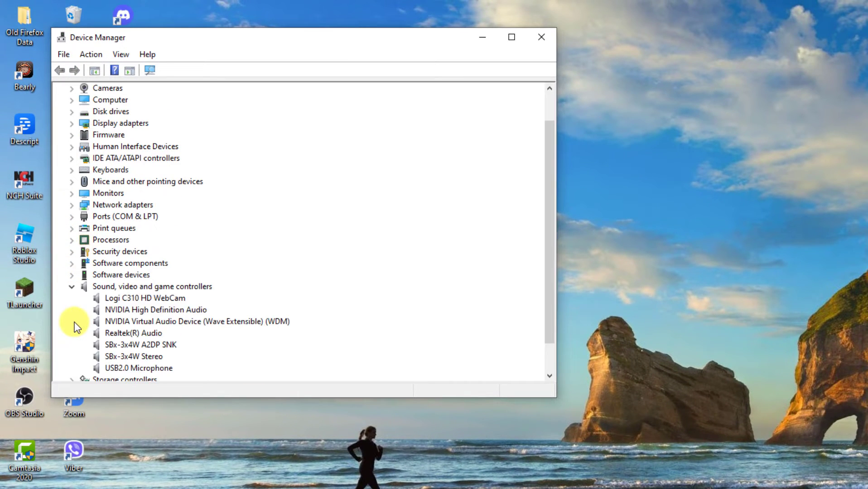
- Update the Realtek(R) Audio driver with automatic search and dismiss the already-installed result
right_click(112, 334)
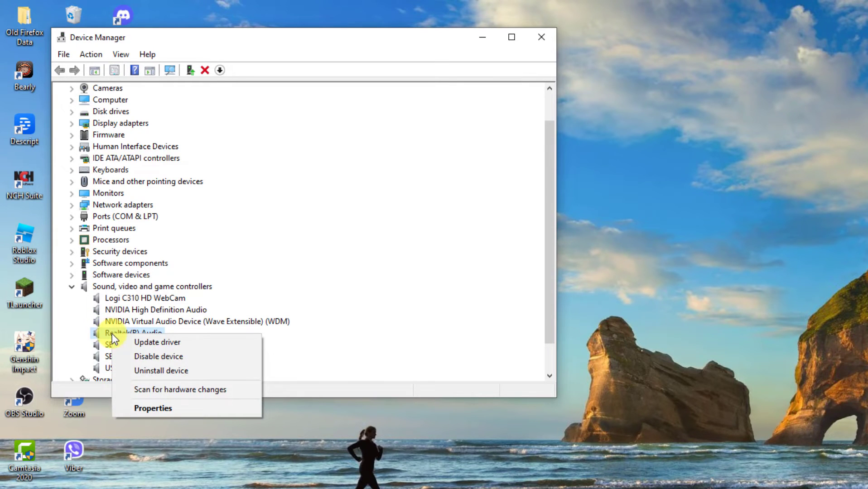
left_click(133, 343)
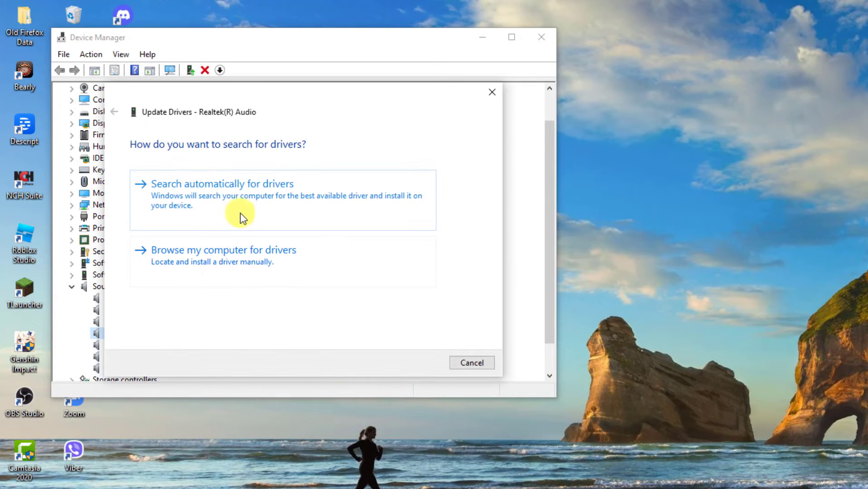
left_click(244, 202)
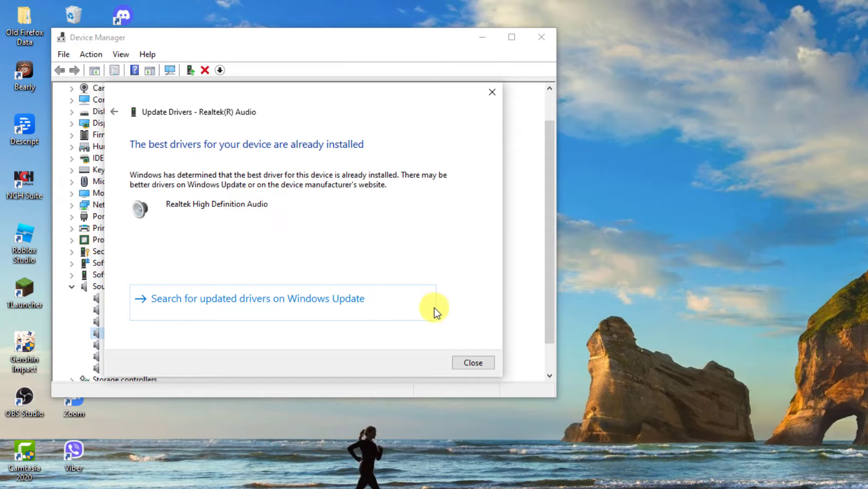
left_click(472, 363)
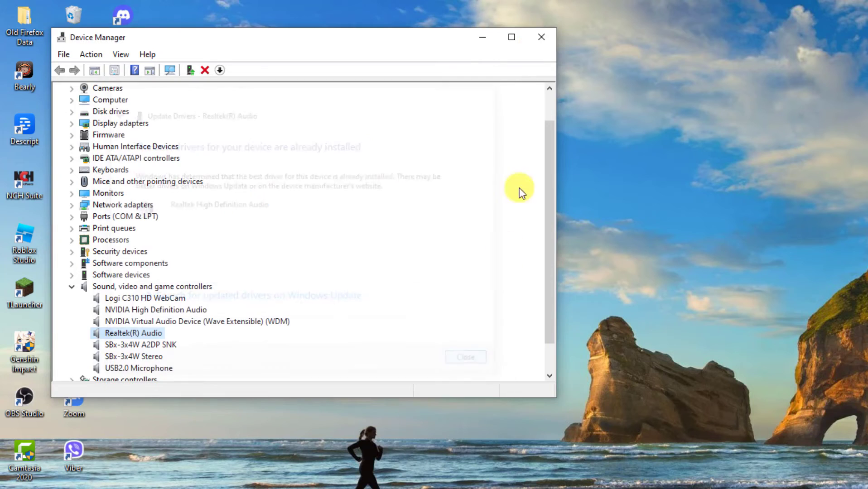
- Close the Device Manager window
left_click(542, 37)
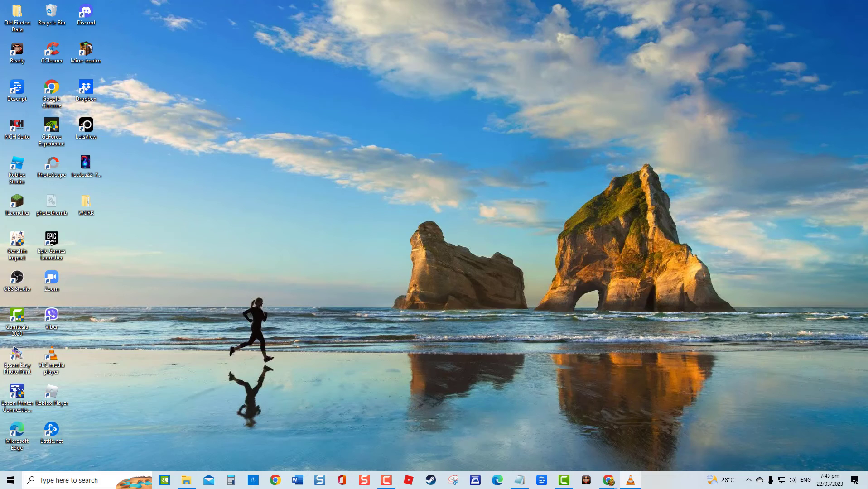
- Reach Additional troubleshooters via Settings > Update & Security > Troubleshoot
left_click(10, 482)
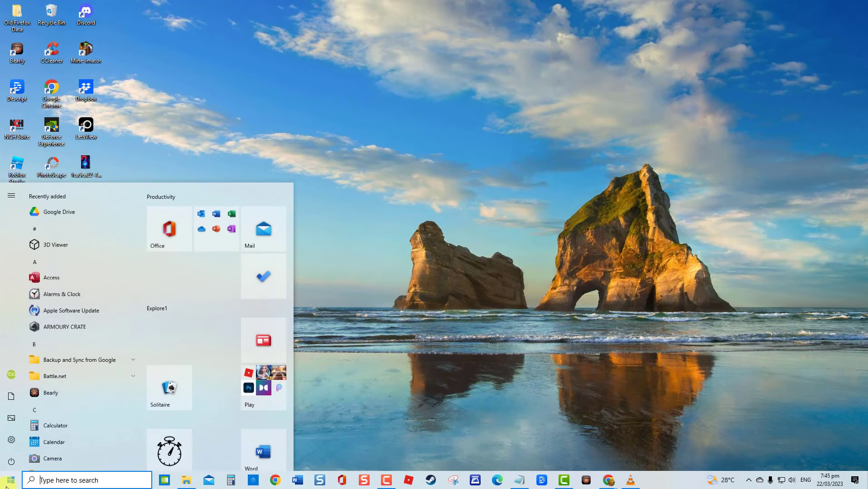
left_click(10, 437)
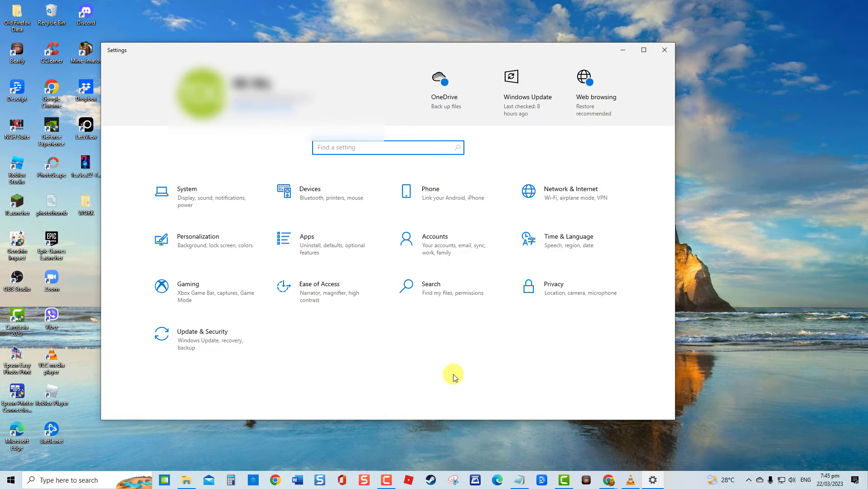
left_click(201, 352)
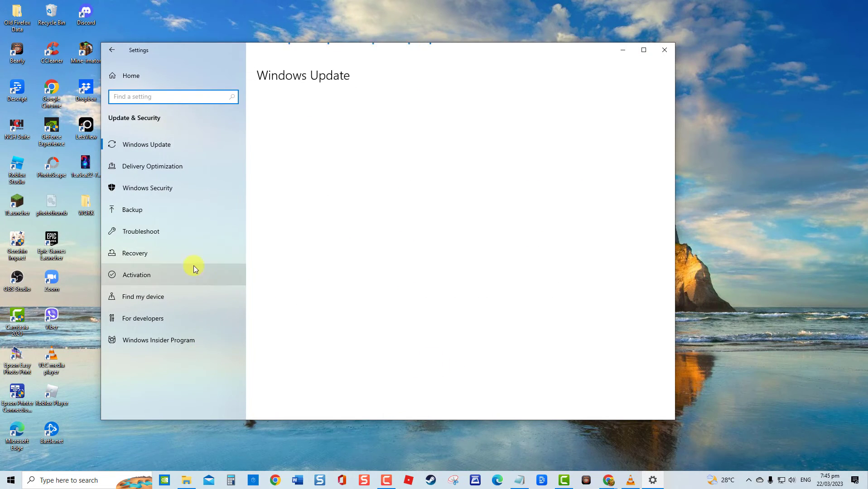
left_click(157, 232)
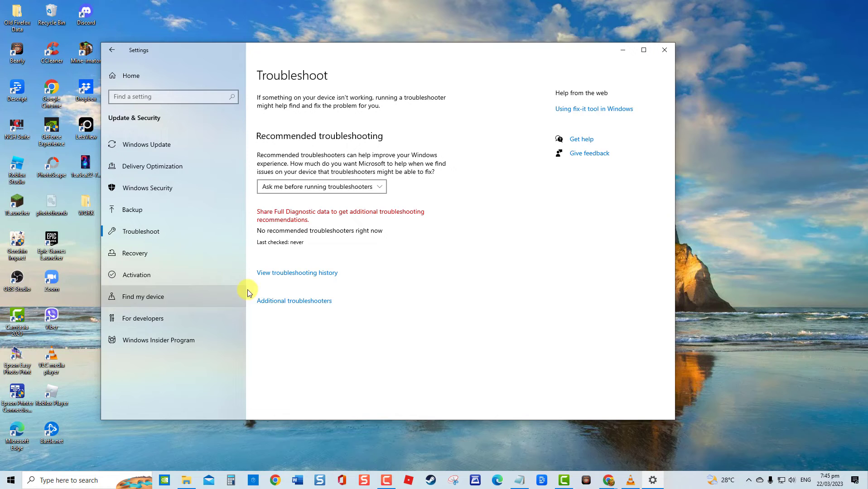
left_click(275, 304)
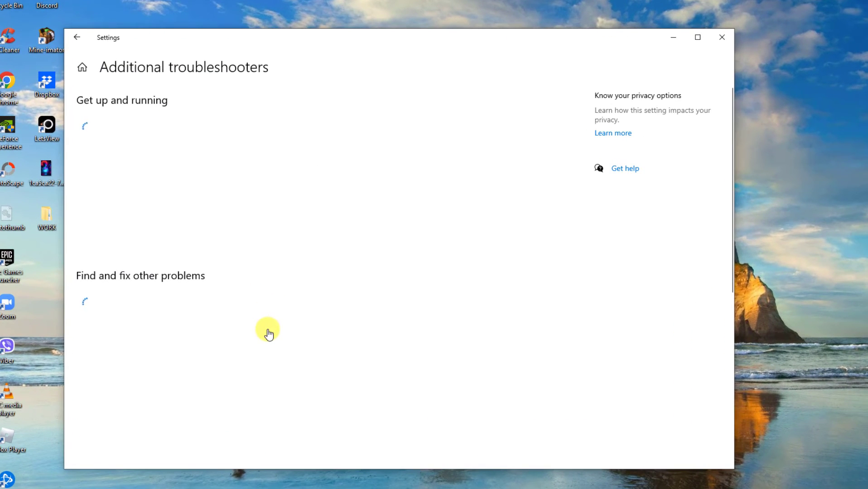
- Run the Playing Audio troubleshooter on the Headphones USB2.0 device
left_click(171, 178)
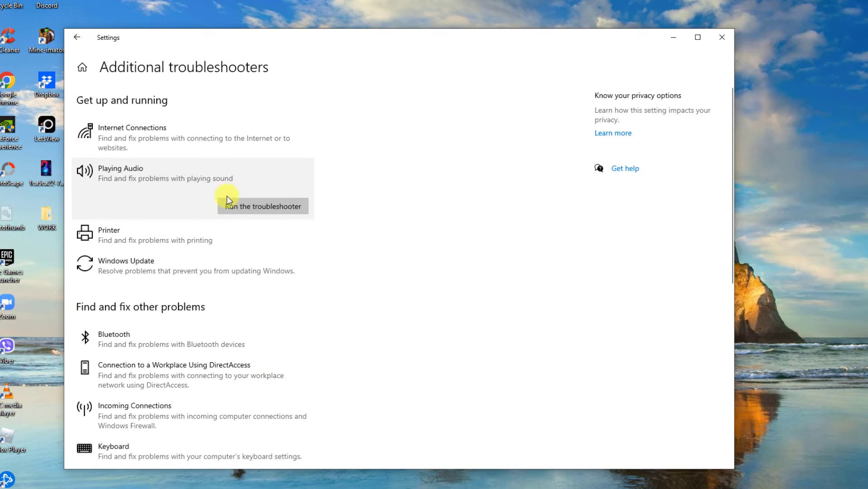
left_click(248, 211)
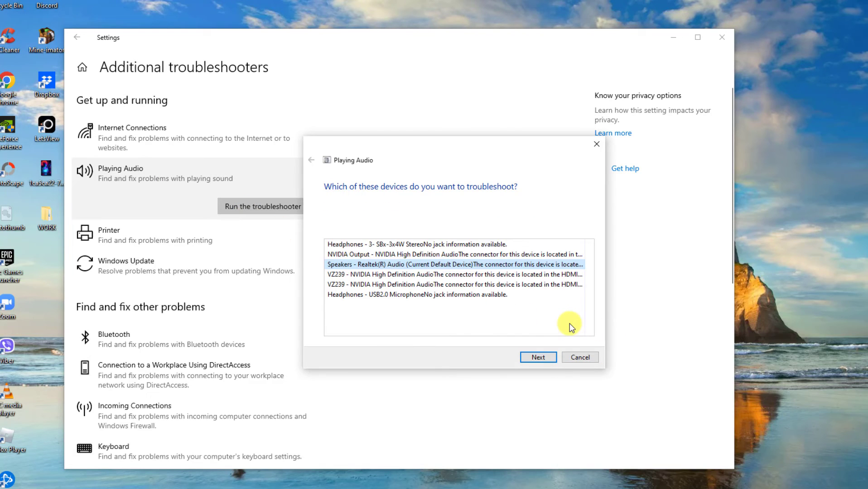
left_click(569, 328)
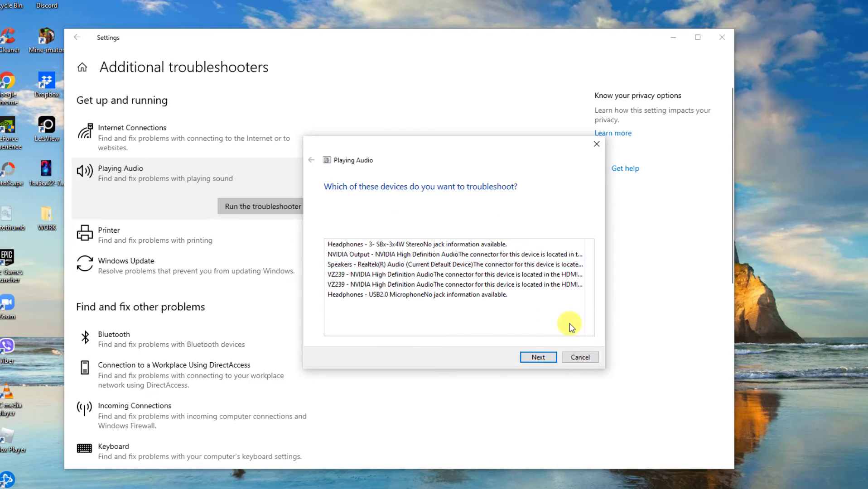
left_click(485, 298)
left_click(548, 357)
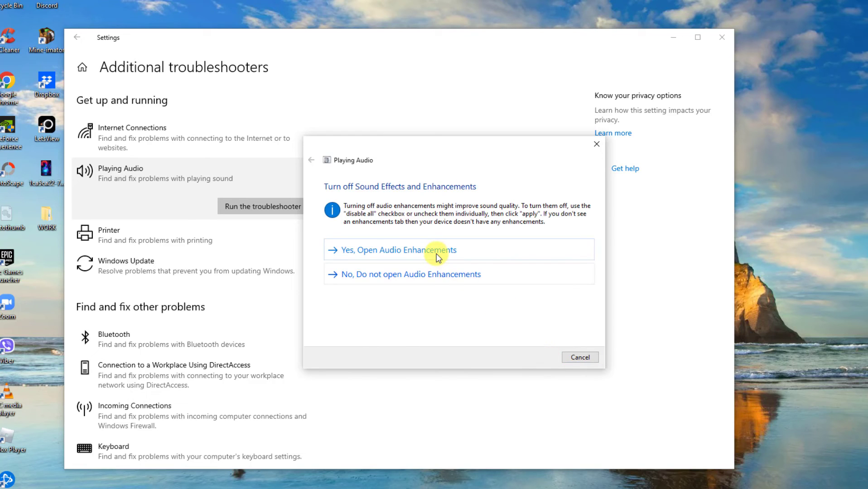
- Accept the enhancement settings, apply the fix making headphones default, and close the troubleshooter
left_click(437, 256)
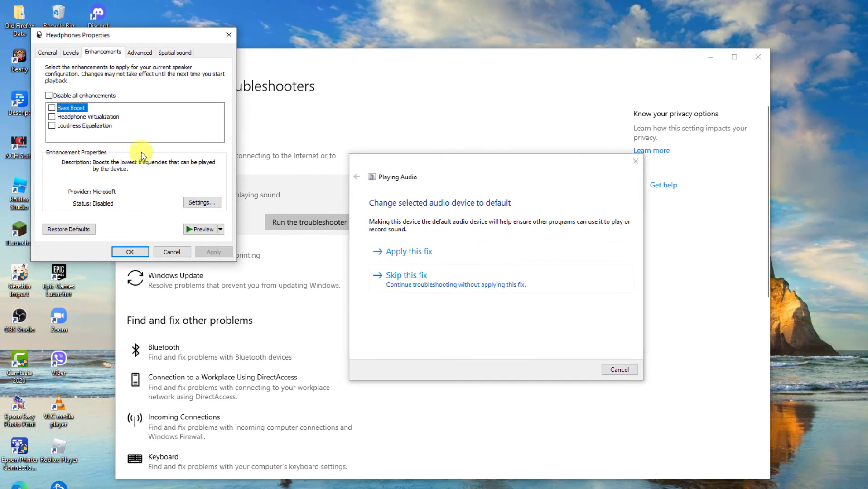
left_click(135, 251)
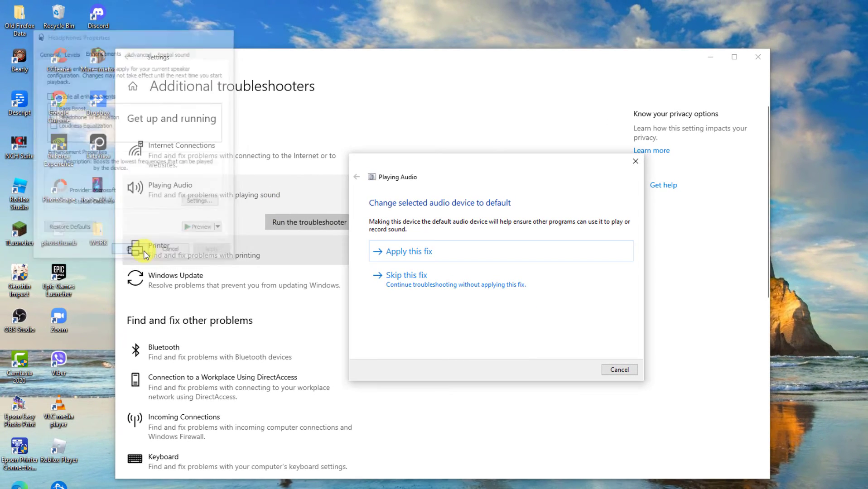
left_click(417, 266)
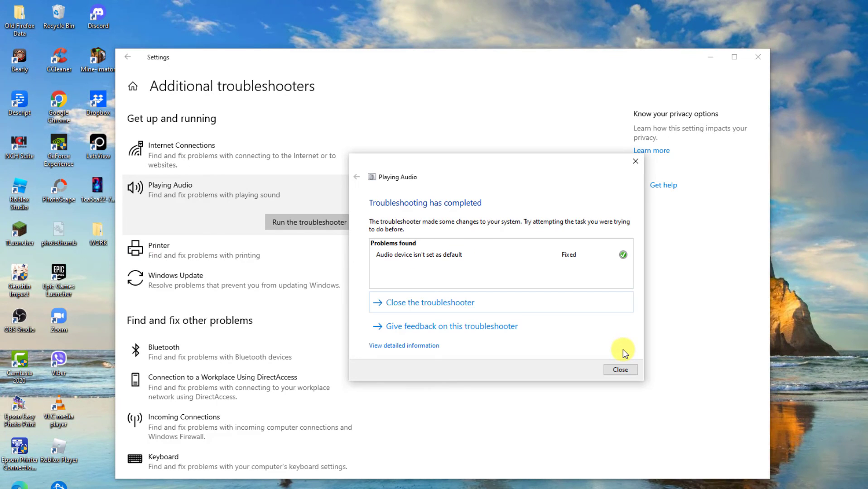
left_click(621, 368)
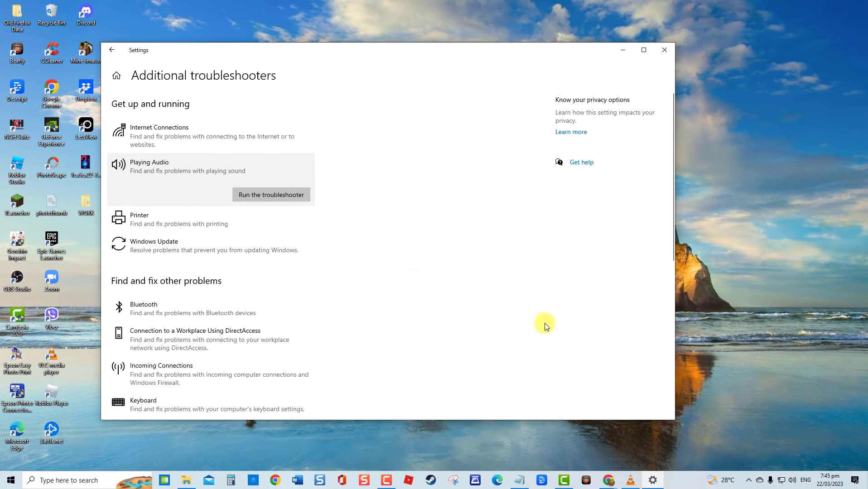
left_click(665, 51)
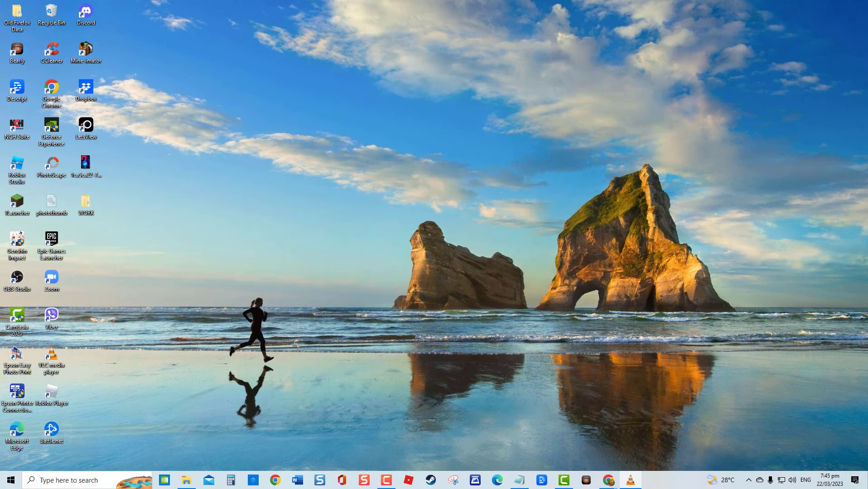